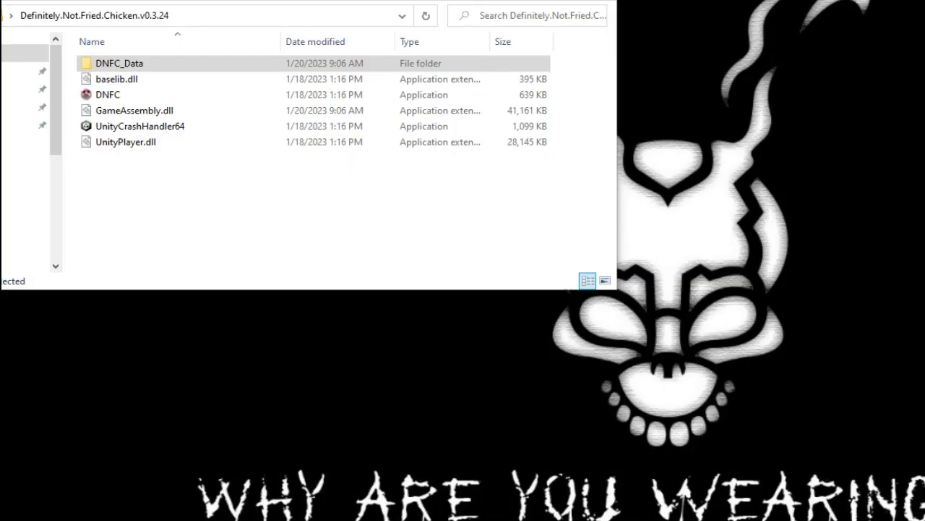
Open the DNFC_Data folder inside the Definitely.Not.Fried.Chicken.v0.3.24 game folder.
{"action": "left_click", "coordinate": [94, 15]}
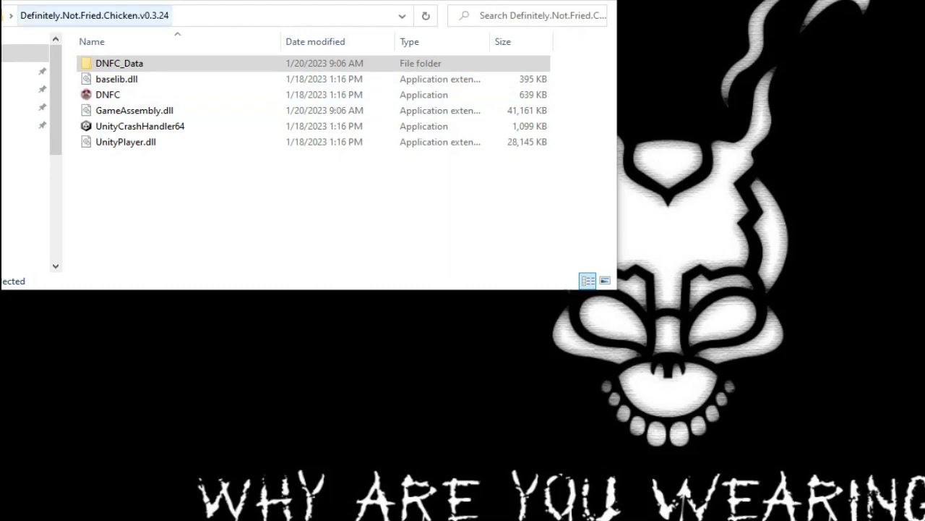
{"action": "left_click", "coordinate": [120, 63]}
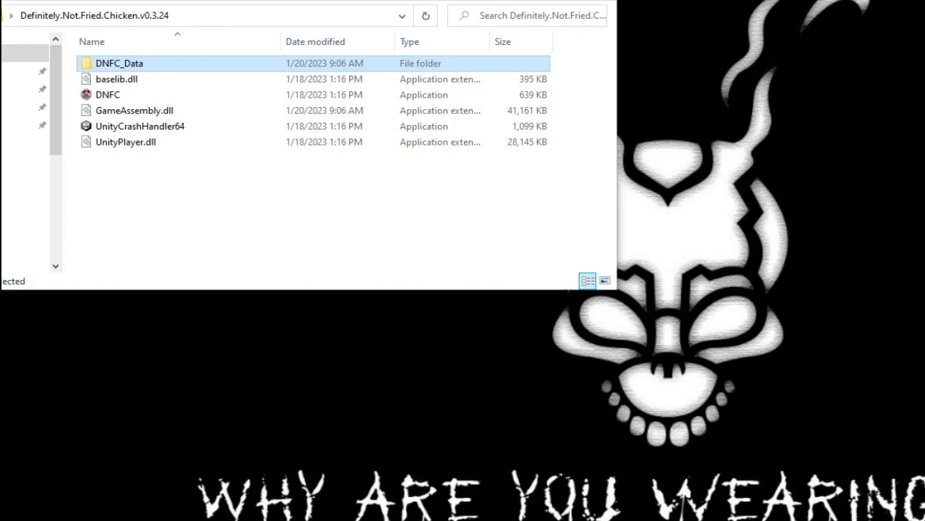
{"action": "left_click_drag", "start_coordinate": [584, 61], "coordinate": [196, 58]}
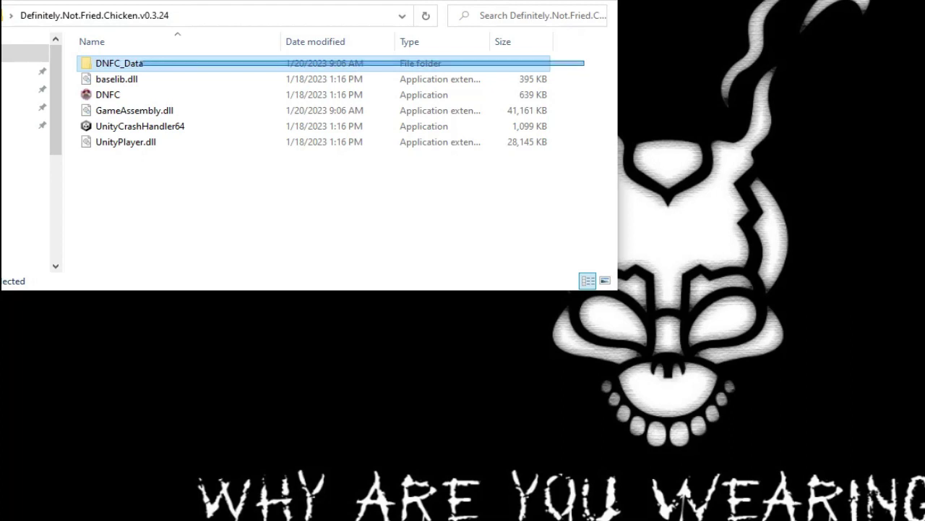
{"action": "left_click", "coordinate": [314, 188]}
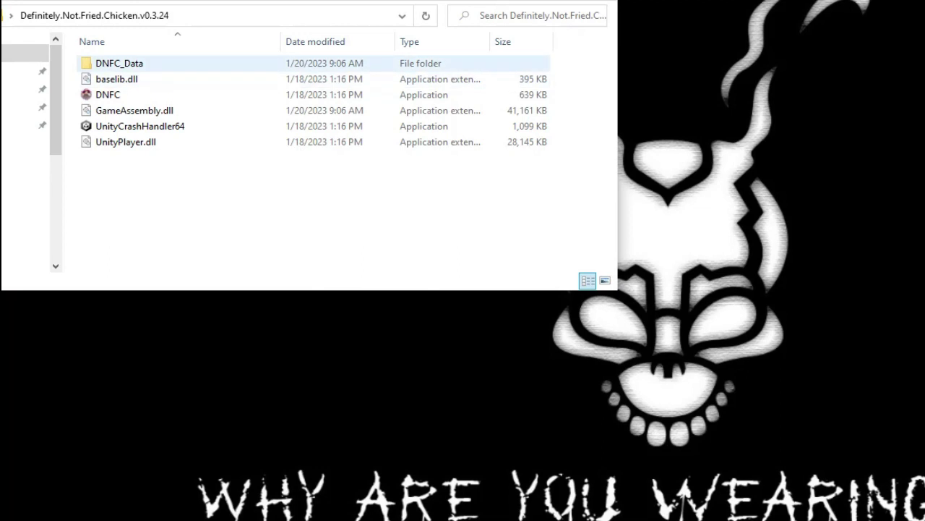
{"action": "double_click", "coordinate": [119, 63]}
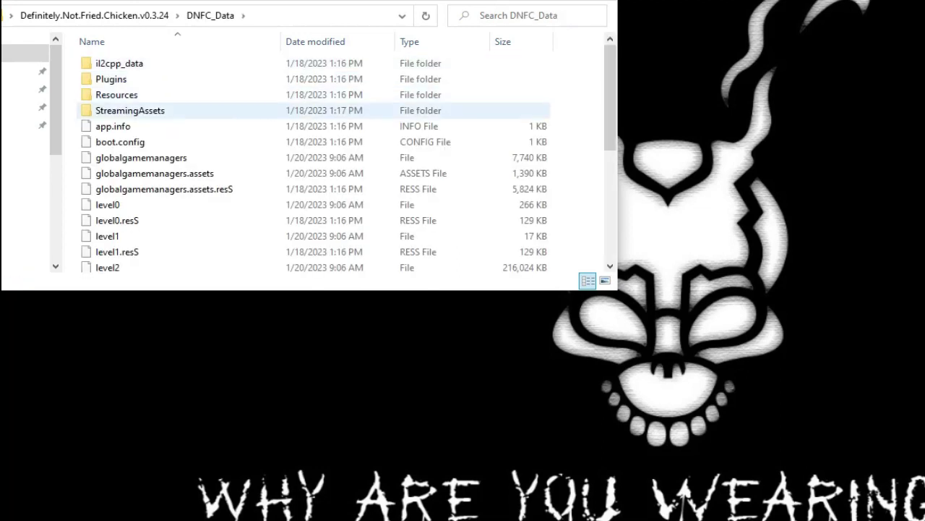
Go into the StreamingAssets folder and open its FacilityData subfolder.
{"action": "left_click_drag", "start_coordinate": [587, 105], "coordinate": [218, 115]}
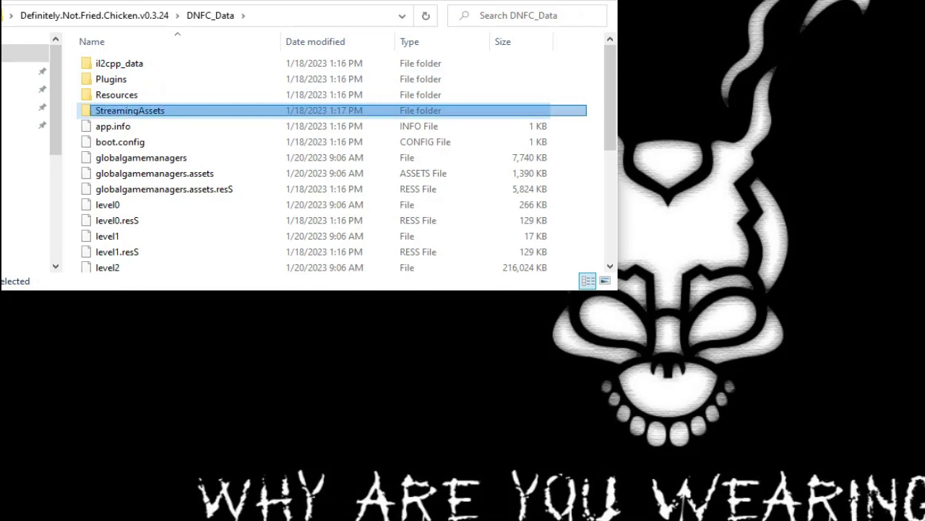
{"action": "left_click_drag", "start_coordinate": [204, 116], "coordinate": [563, 114]}
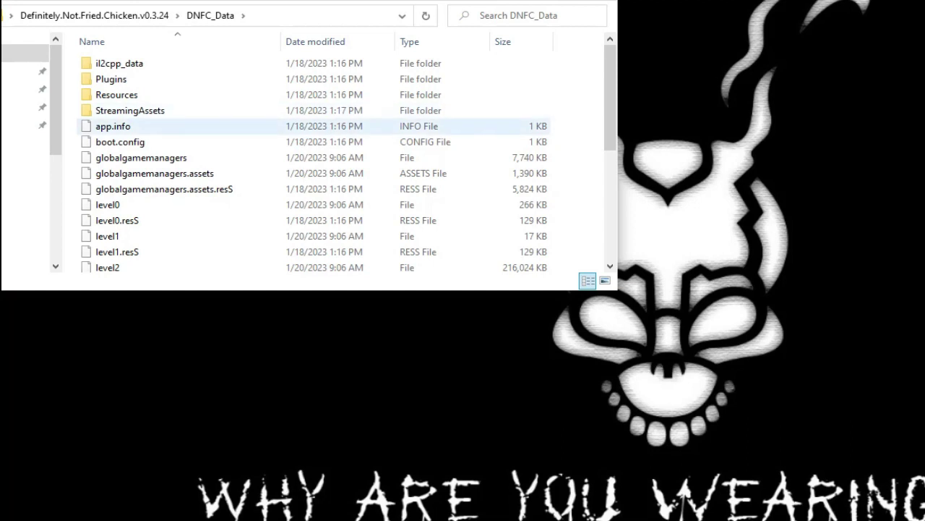
{"action": "double_click", "coordinate": [539, 109]}
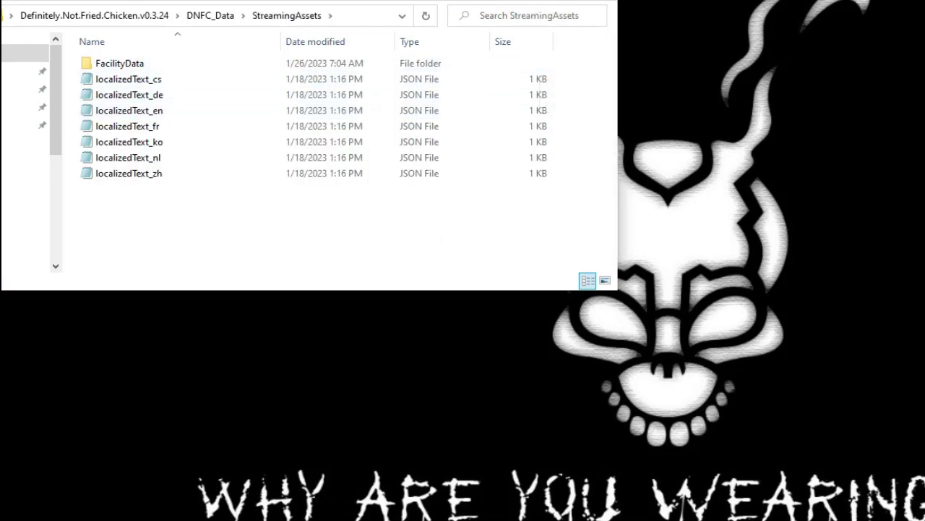
{"action": "mouse_move", "coordinate": [560, 58]}
{"action": "left_mouse_down"}
{"action": "mouse_move", "coordinate": [116, 65]}
{"action": "mouse_move", "coordinate": [123, 73]}
{"action": "mouse_move", "coordinate": [119, 61]}
{"action": "mouse_move", "coordinate": [167, 69]}
{"action": "mouse_move", "coordinate": [145, 70]}
{"action": "mouse_move", "coordinate": [549, 65]}
{"action": "left_mouse_up"}
{"action": "key", "text": "Return"}
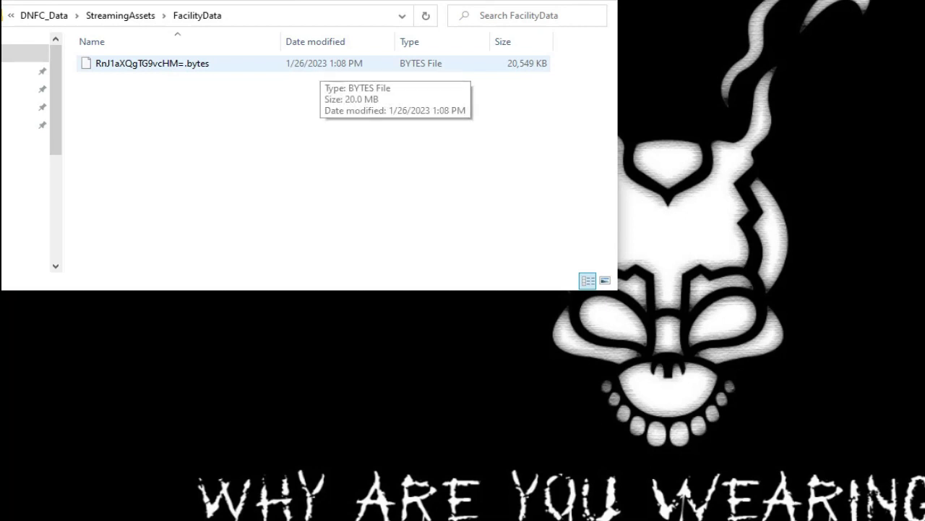
Copy the save file RnJ1aXQgTG9vcHM=.bytes from the FacilityData folder.
{"action": "left_click_drag", "start_coordinate": [570, 58], "coordinate": [600, 66]}
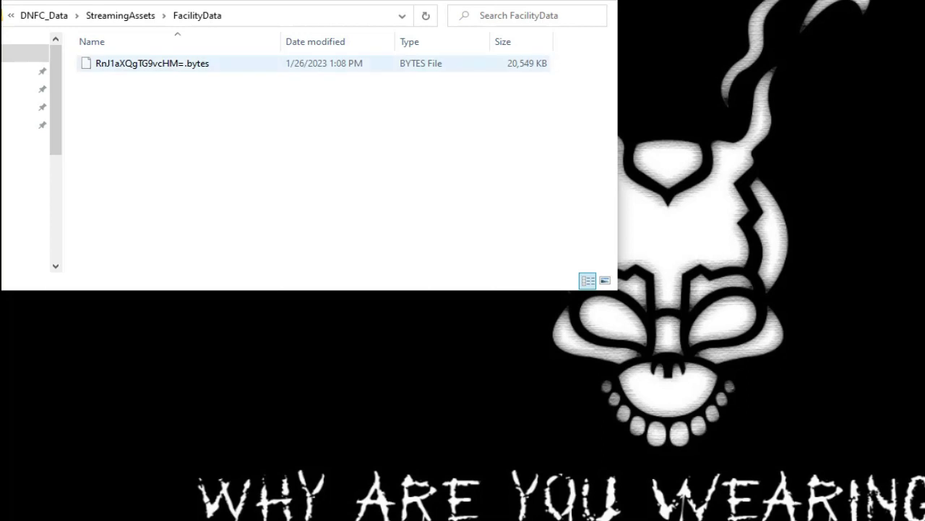
{"action": "left_click", "coordinate": [193, 66]}
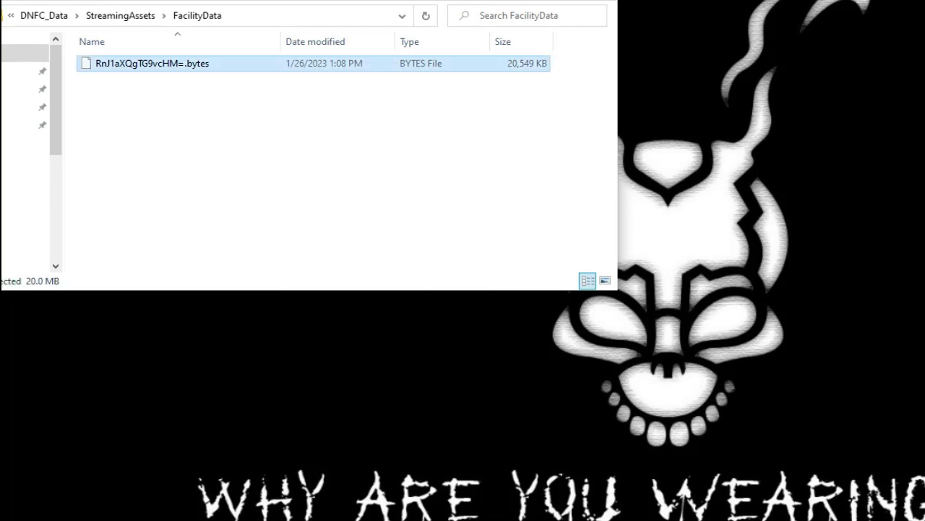
{"action": "right_click", "coordinate": [193, 65]}
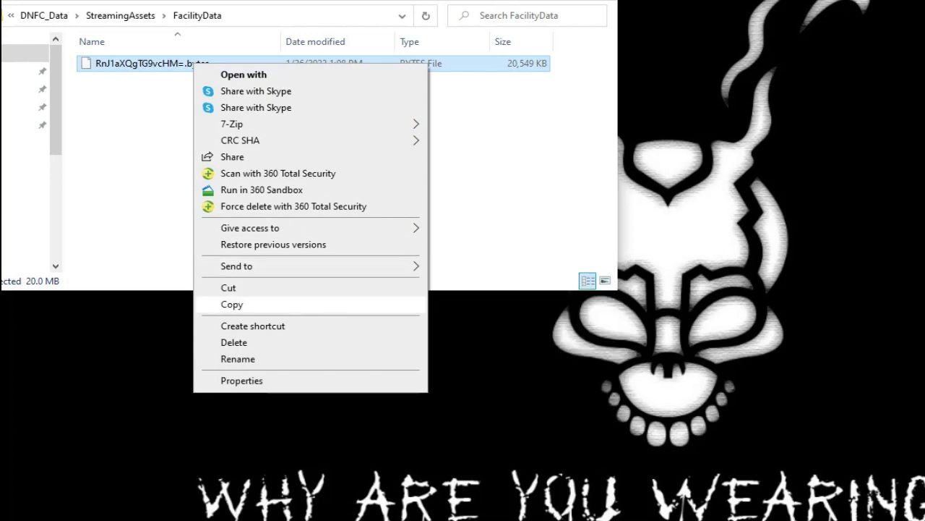
{"action": "left_click", "coordinate": [232, 305]}
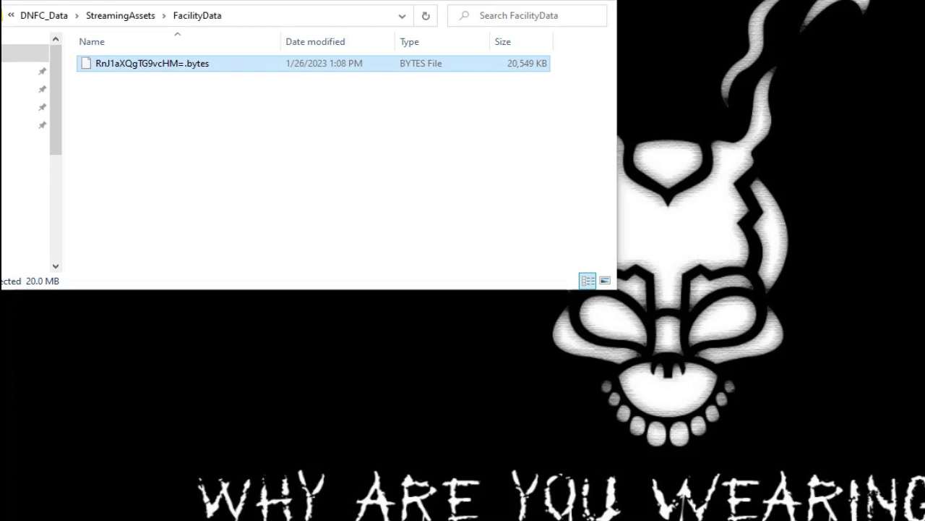
Create a new folder on the desktop named "Chicken backup saves".
{"action": "right_click", "coordinate": [338, 299]}
{"action": "mouse_move", "coordinate": [405, 441]}
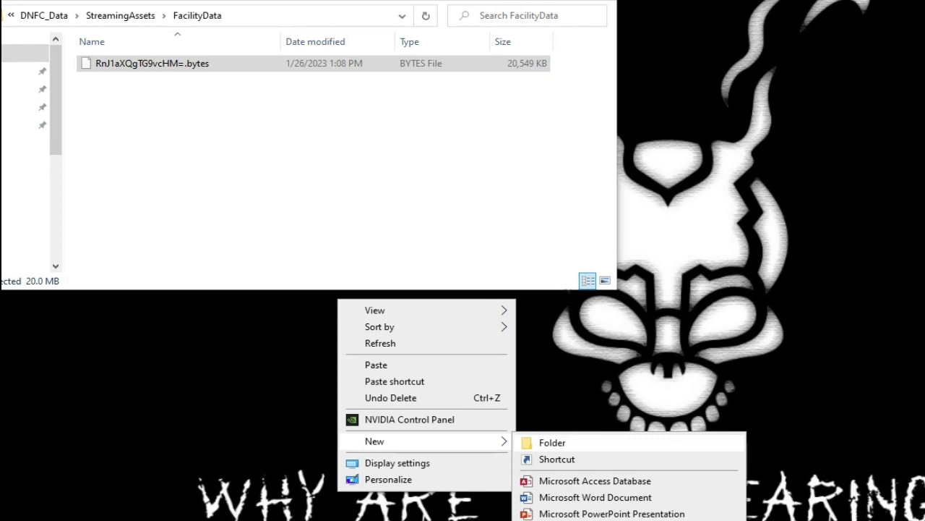
{"action": "left_click", "coordinate": [552, 442]}
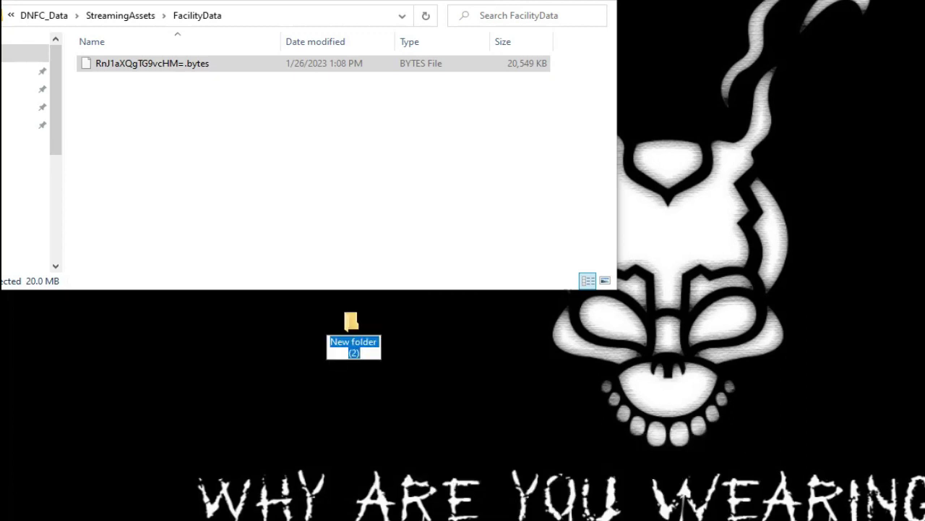
{"action": "type", "text": "C"}
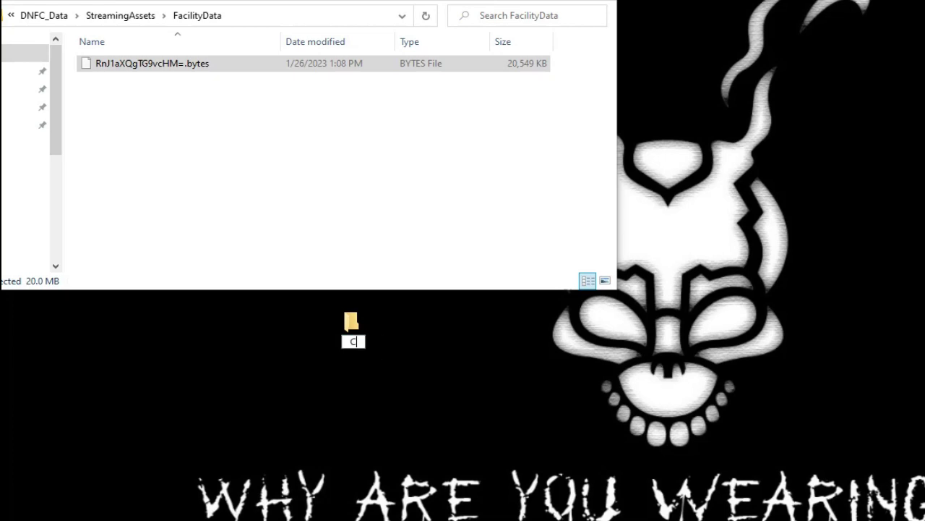
{"action": "type", "text": "hicken "}
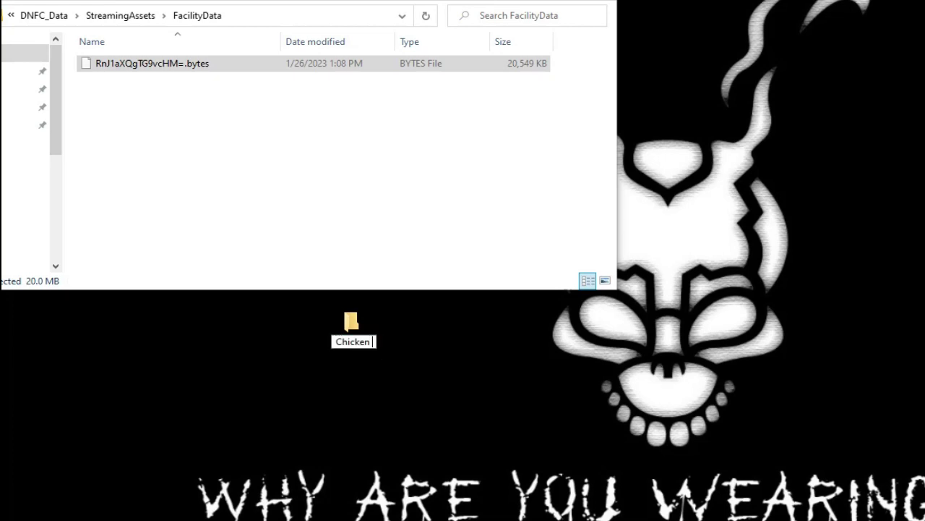
{"action": "type", "text": "backup saves"}
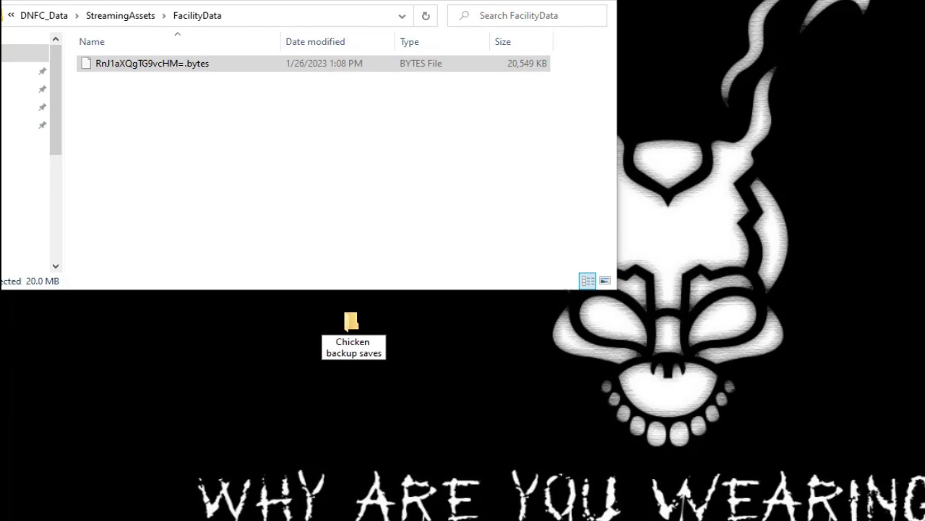
{"action": "key", "text": "Return"}
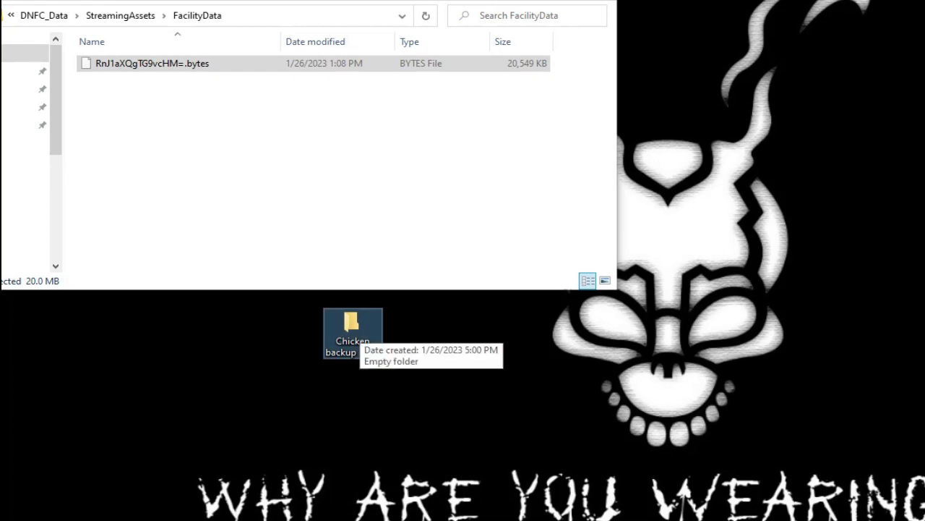
Open the Chicken backup saves folder and reposition its window so more of it is in view.
{"action": "key", "text": "Return"}
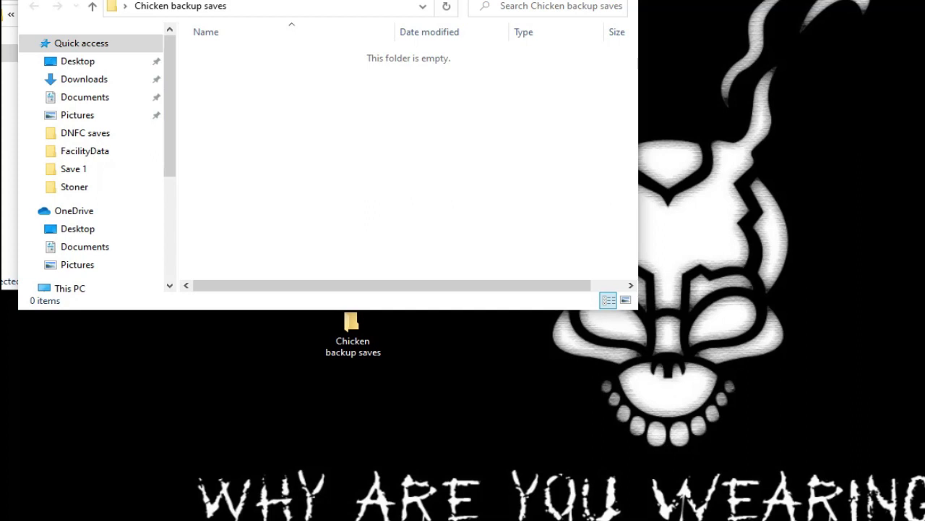
{"action": "right_click", "coordinate": [363, 87]}
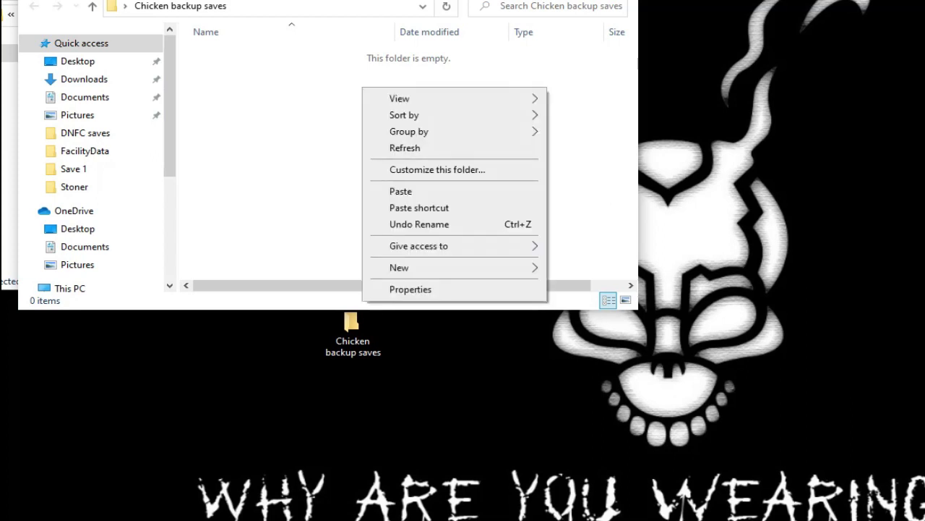
{"action": "left_click", "coordinate": [400, 191]}
{"action": "left_click_drag", "start_coordinate": [371, 0], "coordinate": [388, 0]}
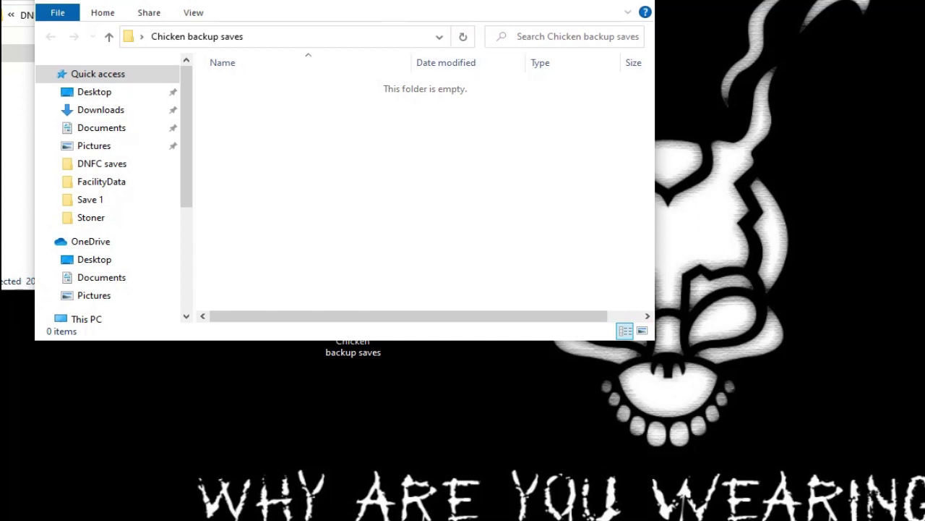
Create a subfolder named "Save 1" inside the Chicken backup saves folder.
{"action": "right_click", "coordinate": [429, 120]}
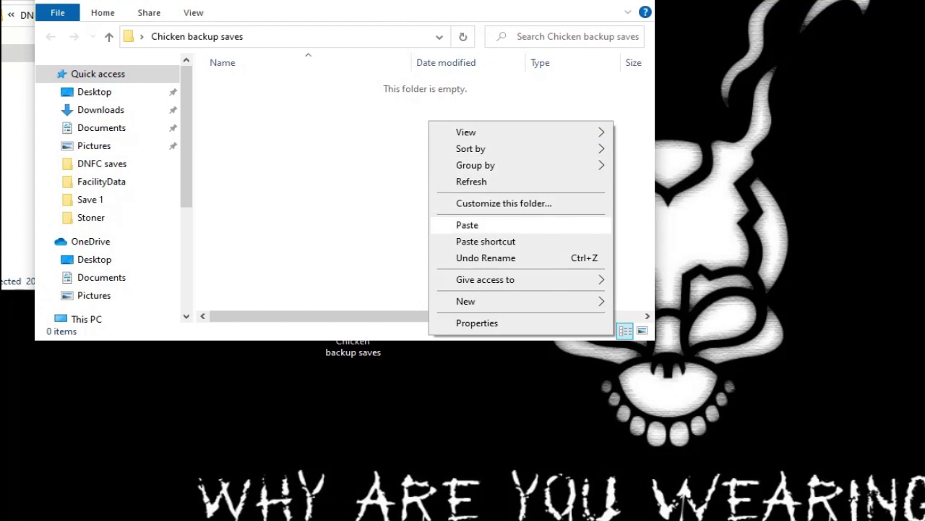
{"action": "key", "text": "Down"}
{"action": "key", "text": "Down"}
{"action": "key", "text": "Down"}
{"action": "key", "text": "Down"}
{"action": "key", "text": "Right"}
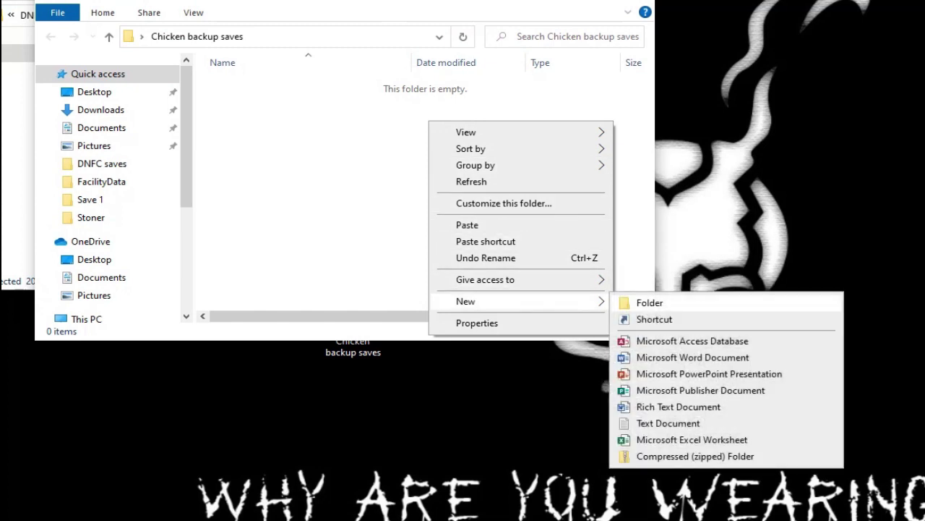
{"action": "key", "text": "Return"}
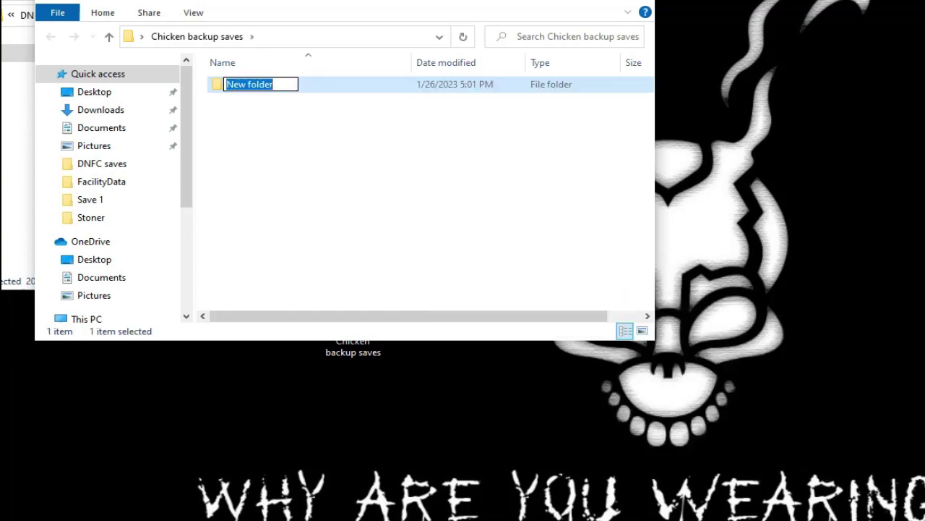
{"action": "type", "text": "Save 1"}
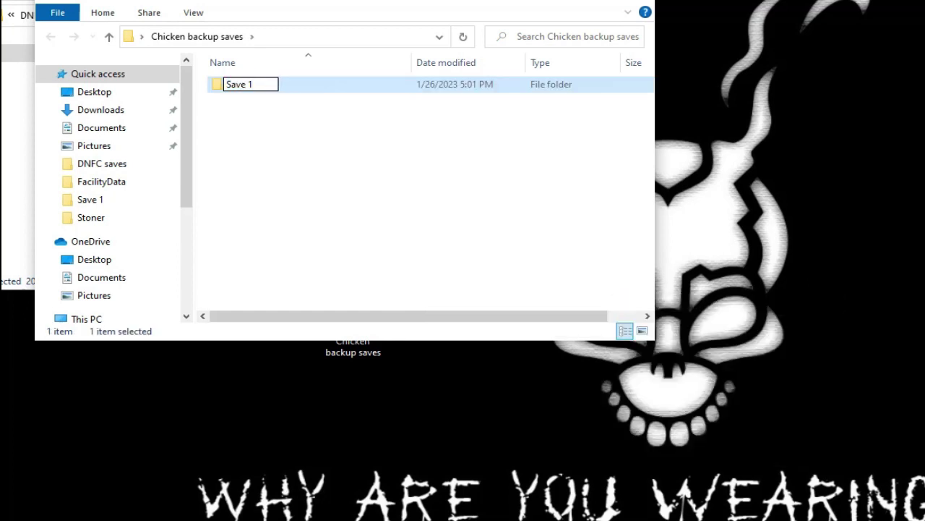
{"action": "left_click", "coordinate": [411, 186]}
Add a second subfolder named "Save 2" to the Chicken backup saves folder.
{"action": "right_click", "coordinate": [411, 186]}
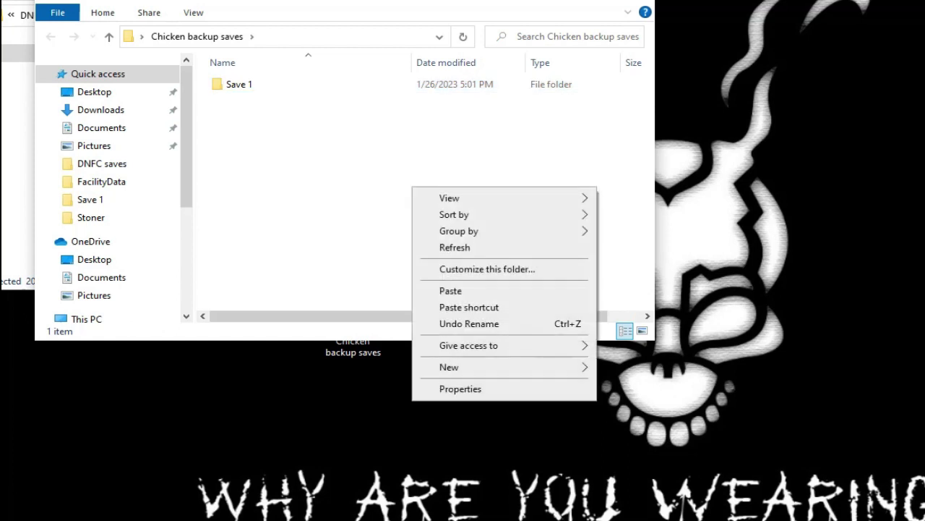
{"action": "mouse_move", "coordinate": [504, 366]}
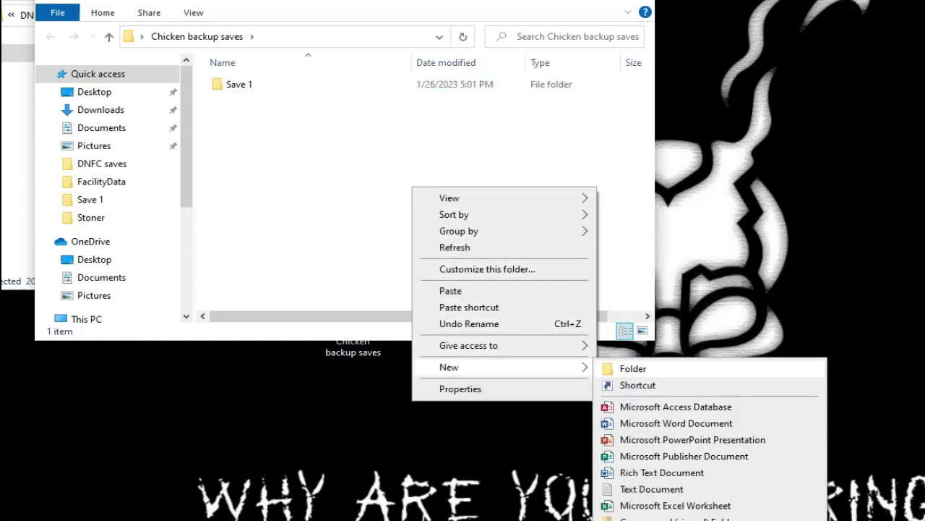
{"action": "left_click", "coordinate": [633, 368]}
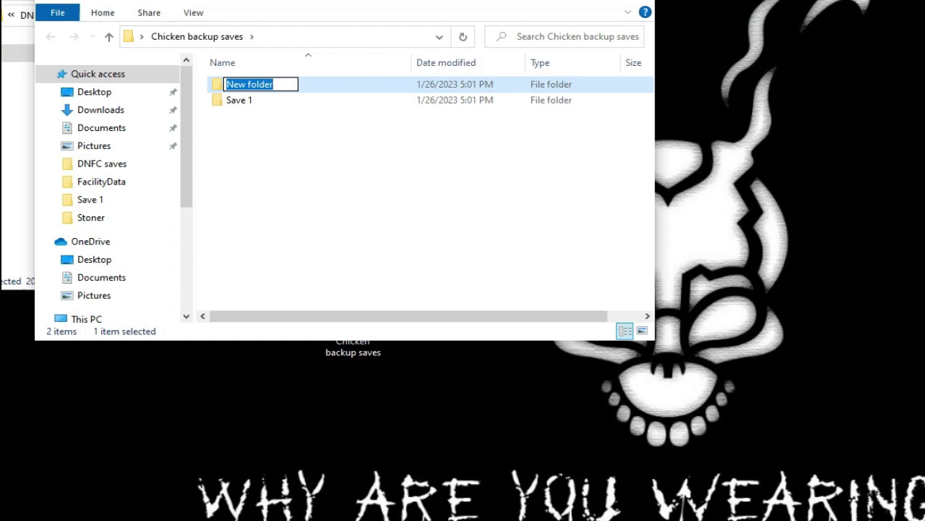
{"action": "type", "text": "Save 2"}
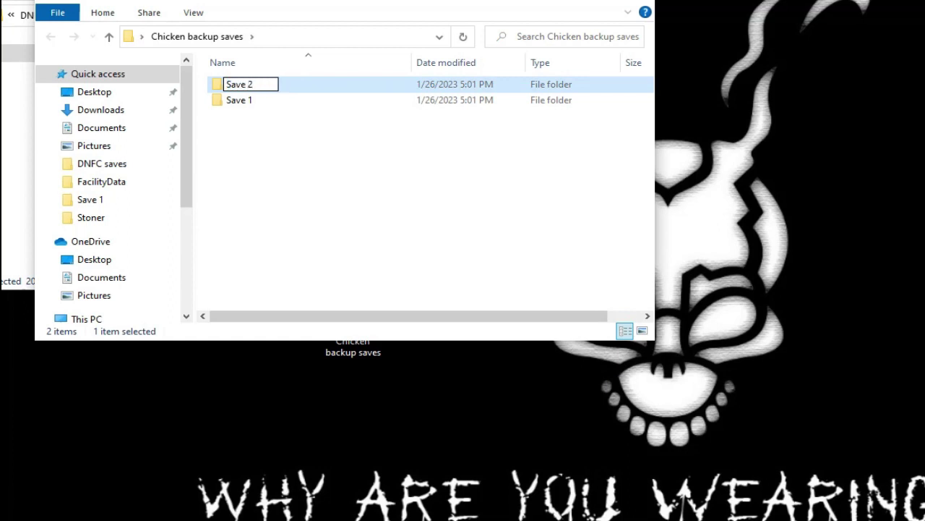
{"action": "left_click", "coordinate": [412, 186]}
Add a third subfolder named "Save 3" to the Chicken backup saves folder.
{"action": "right_click", "coordinate": [429, 221]}
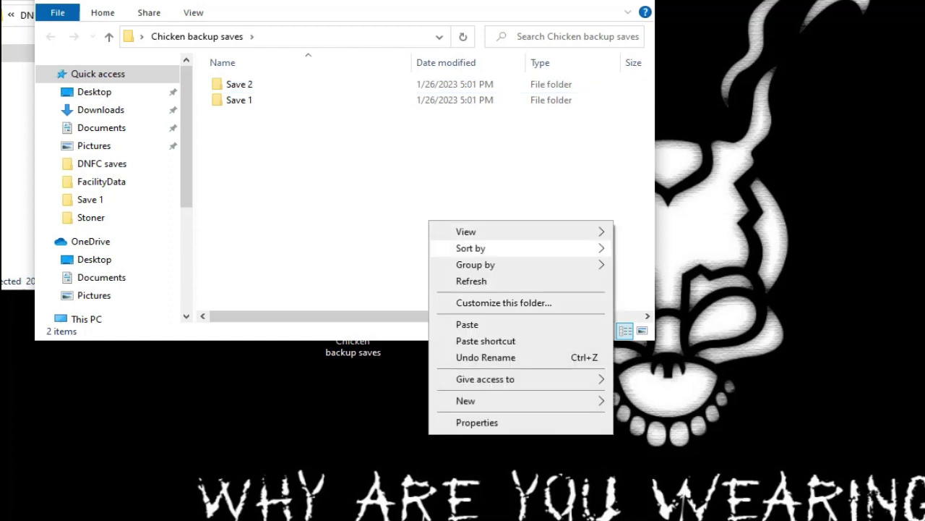
{"action": "mouse_move", "coordinate": [506, 401]}
{"action": "left_click", "coordinate": [649, 402]}
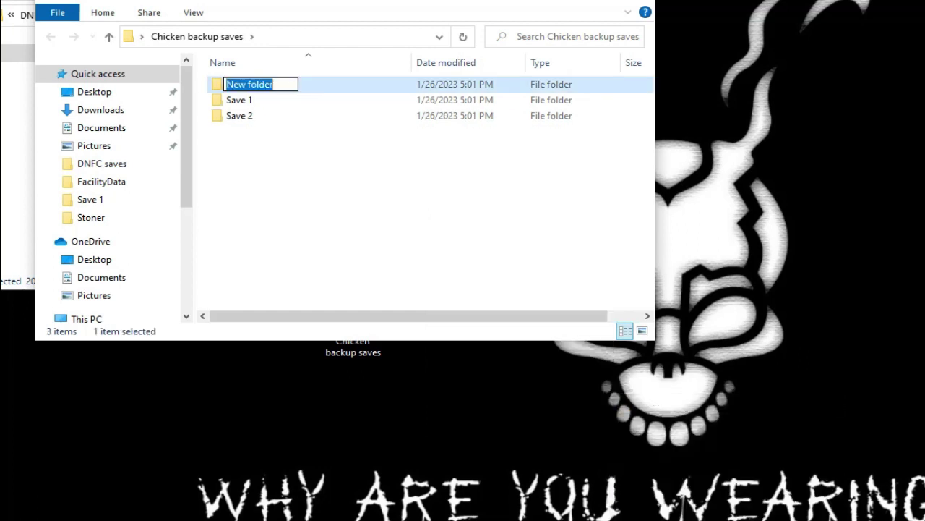
{"action": "type", "text": "Save"}
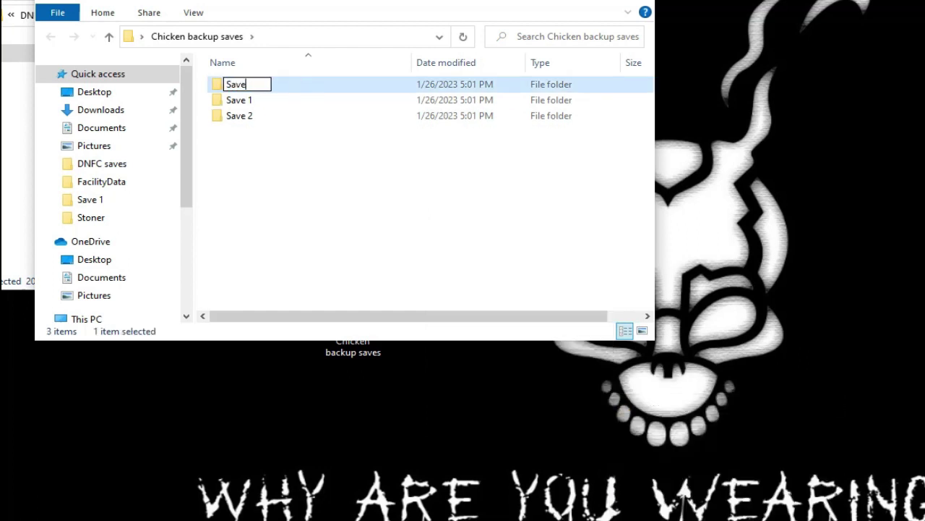
{"action": "type", "text": " 3"}
{"action": "left_click", "coordinate": [423, 187]}
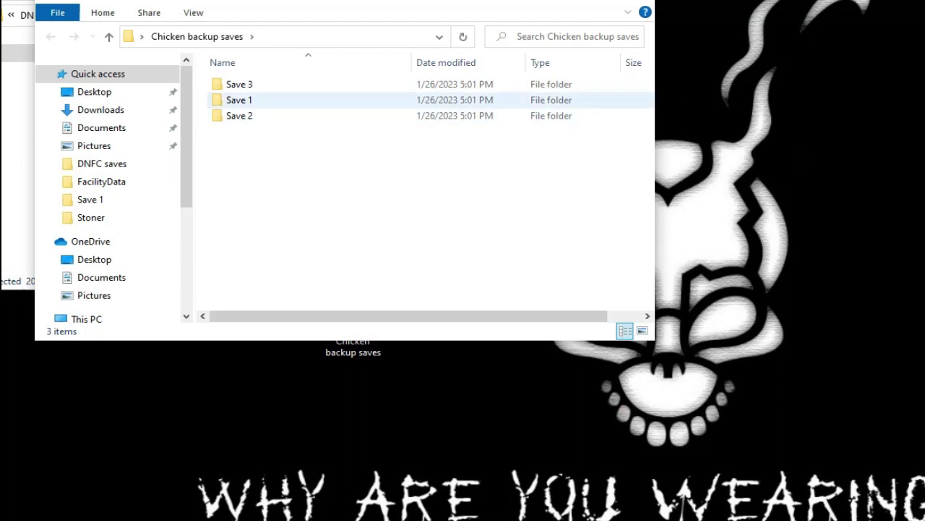
Paste the copied .bytes save file into the Save 1 folder and return to Chicken backup saves.
{"action": "double_click", "coordinate": [293, 100]}
{"action": "right_click", "coordinate": [424, 147]}
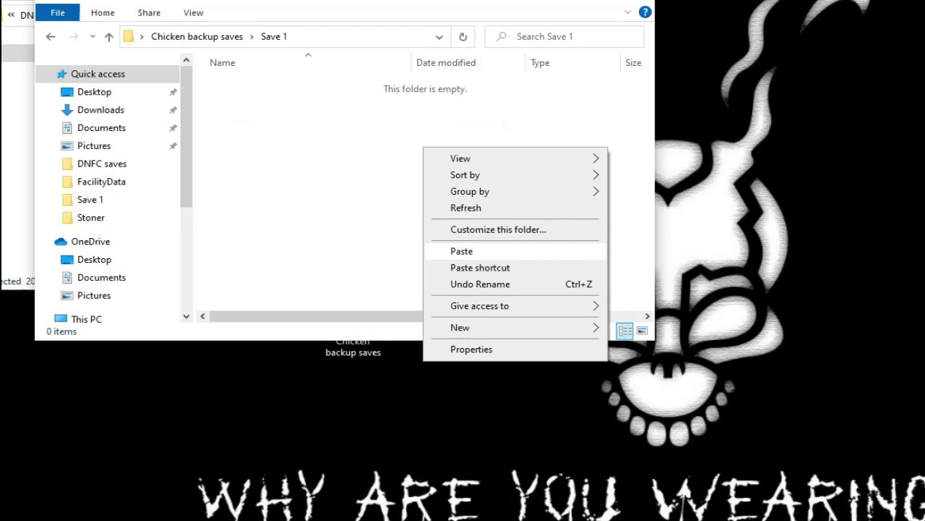
{"action": "left_click", "coordinate": [463, 251]}
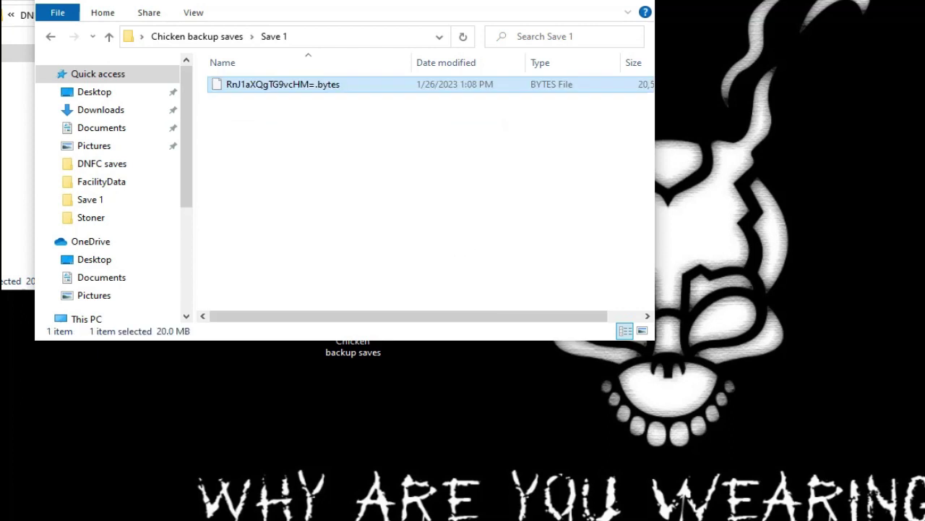
{"action": "left_click", "coordinate": [197, 36]}
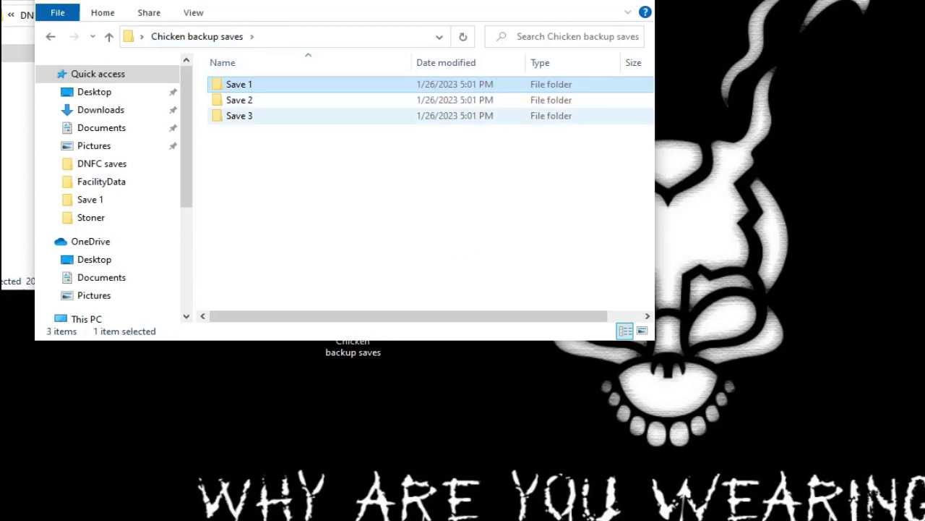
Paste the save file into the Save 2 folder and return to the Chicken backup saves folder.
{"action": "double_click", "coordinate": [239, 100]}
{"action": "right_click", "coordinate": [369, 172]}
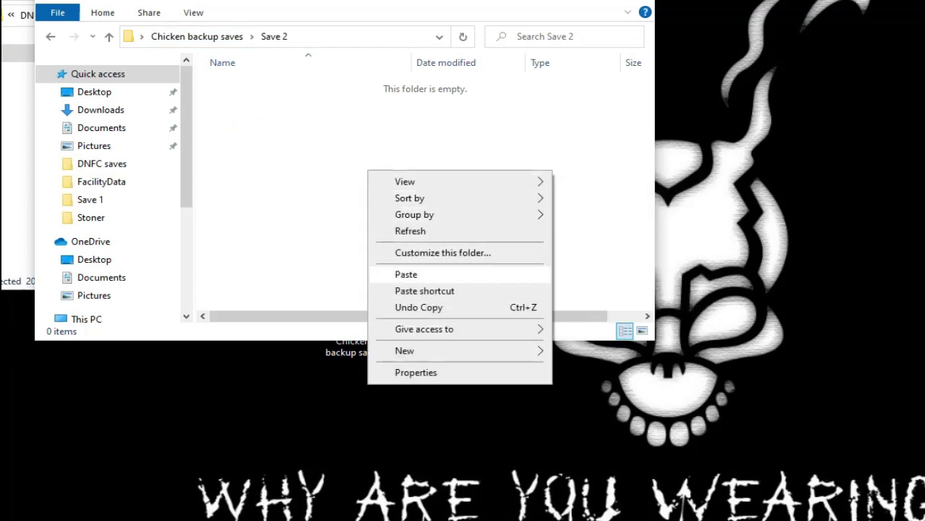
{"action": "left_click", "coordinate": [406, 274]}
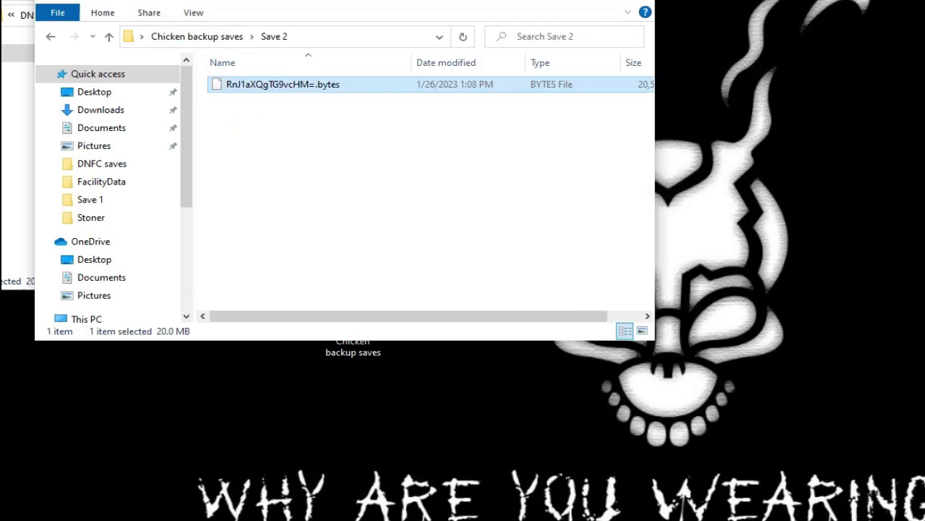
{"action": "left_click", "coordinate": [196, 36]}
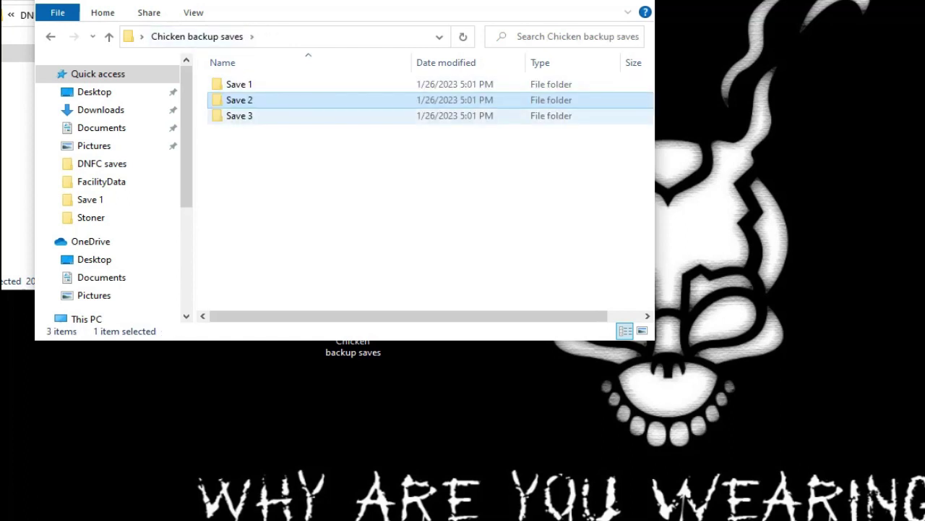
Place a copy of the save file in the Save 3 folder and go back to Chicken backup saves.
{"action": "double_click", "coordinate": [240, 116]}
{"action": "right_click", "coordinate": [377, 175]}
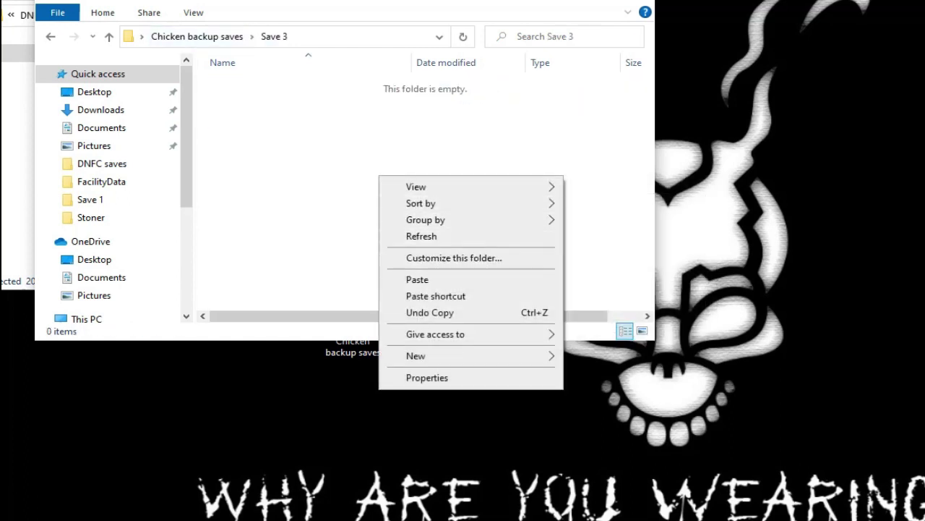
{"action": "left_click", "coordinate": [408, 279]}
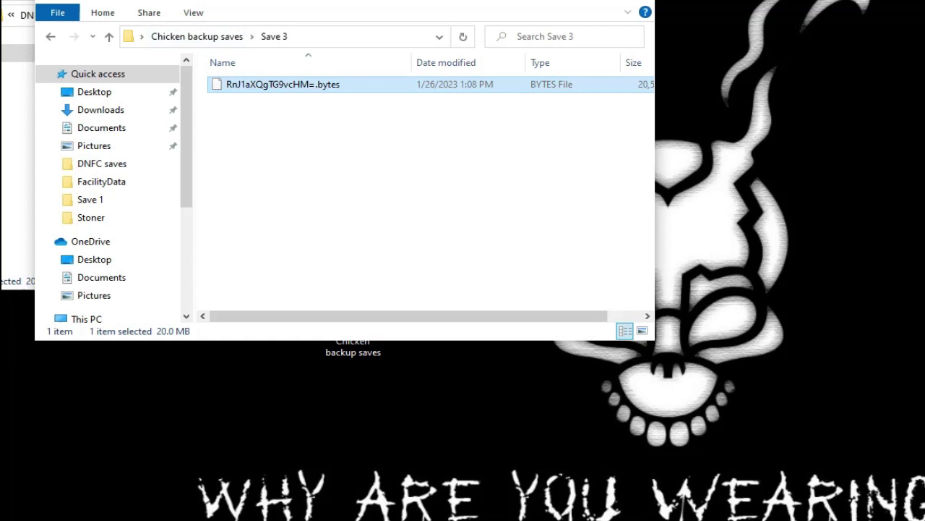
{"action": "left_click", "coordinate": [196, 36]}
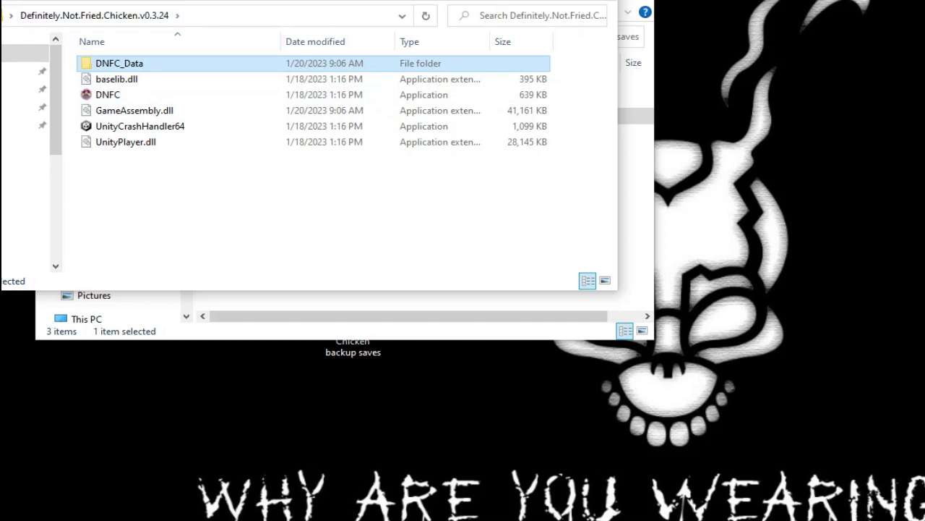
Open the game's FacilityData folder through DNFC_Data and StreamingAssets in the Definitely.Not.Fried.Chicken.v0.3.24 folder.
{"action": "double_click", "coordinate": [199, 64]}
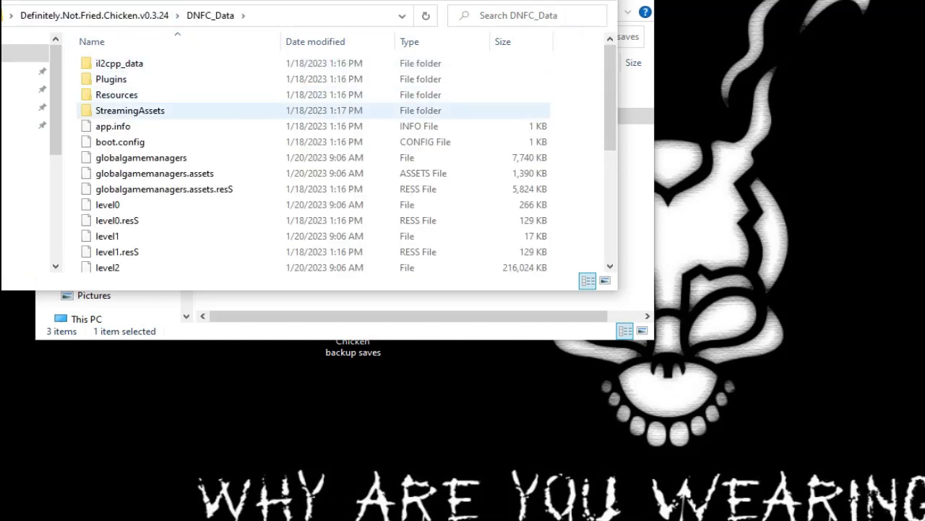
{"action": "double_click", "coordinate": [206, 110]}
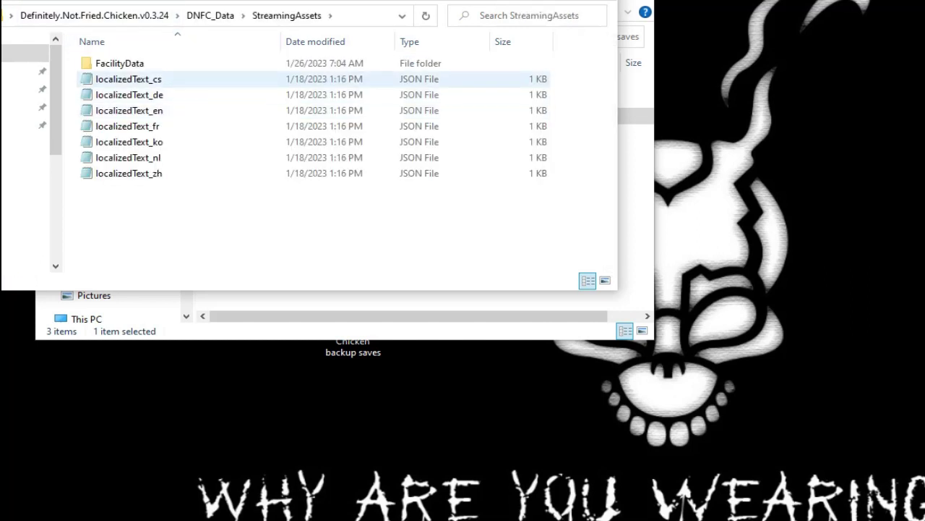
{"action": "double_click", "coordinate": [230, 63]}
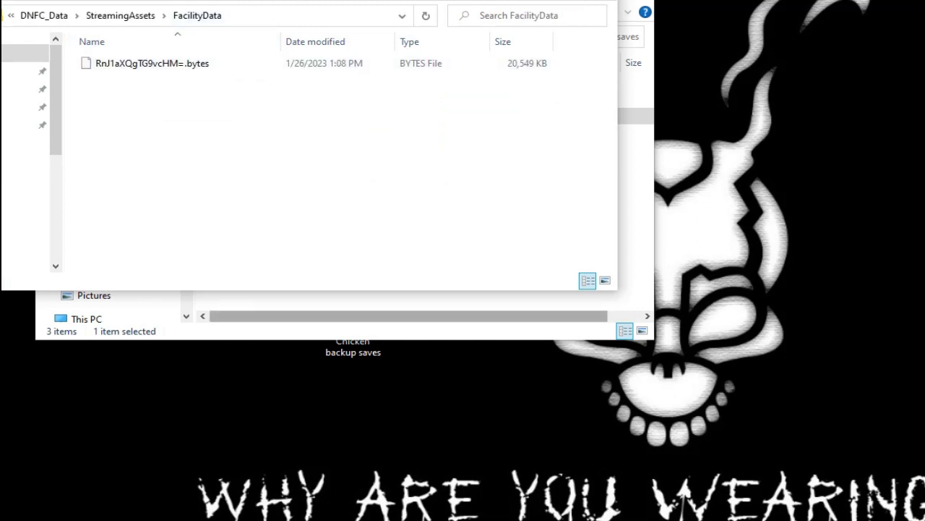
Copy the .bytes save file from the Save 1 folder in Chicken backup saves.
{"action": "left_click", "coordinate": [405, 330]}
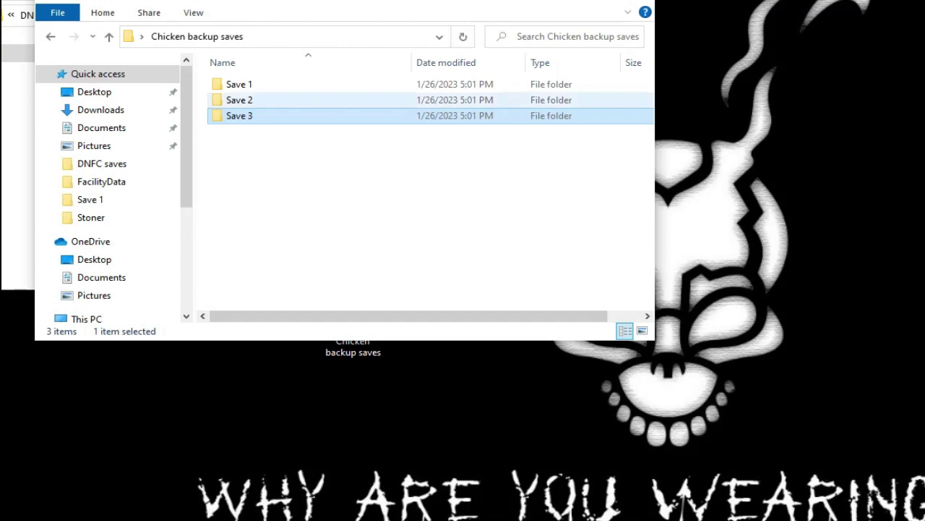
{"action": "double_click", "coordinate": [238, 84]}
{"action": "right_click", "coordinate": [293, 85]}
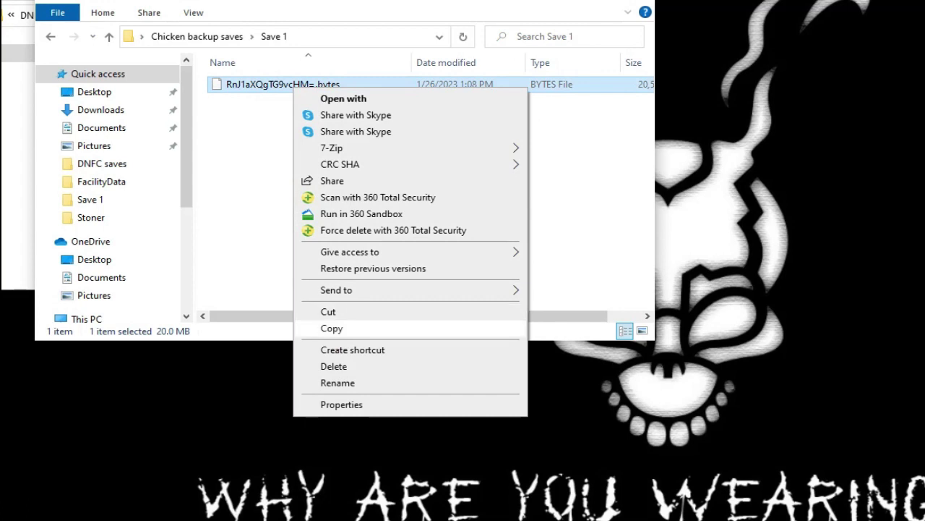
{"action": "left_click", "coordinate": [332, 327]}
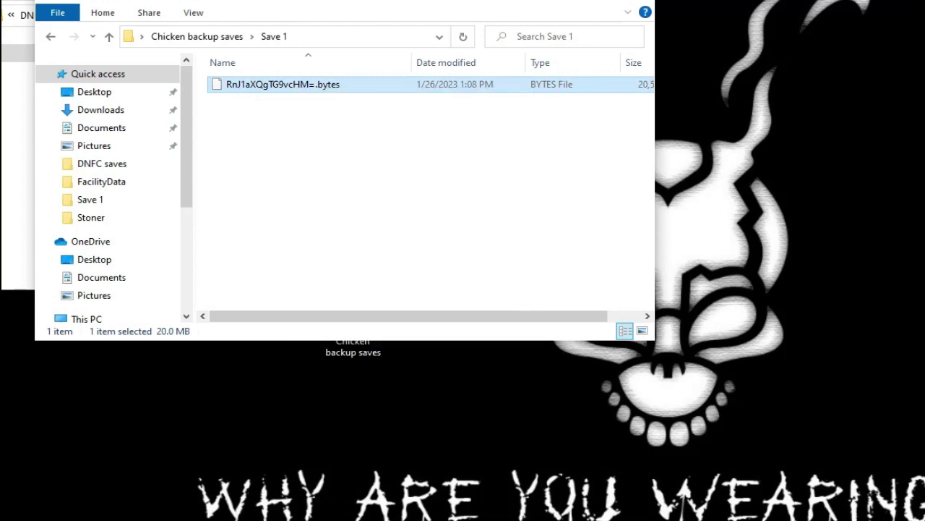
Switch to the game folder window, go up to Definitely.Not.Fried.Chicken.v0.3.24, and reopen FacilityData inside DNFC_Data and StreamingAssets.
{"action": "key", "text": "alt+Tab"}
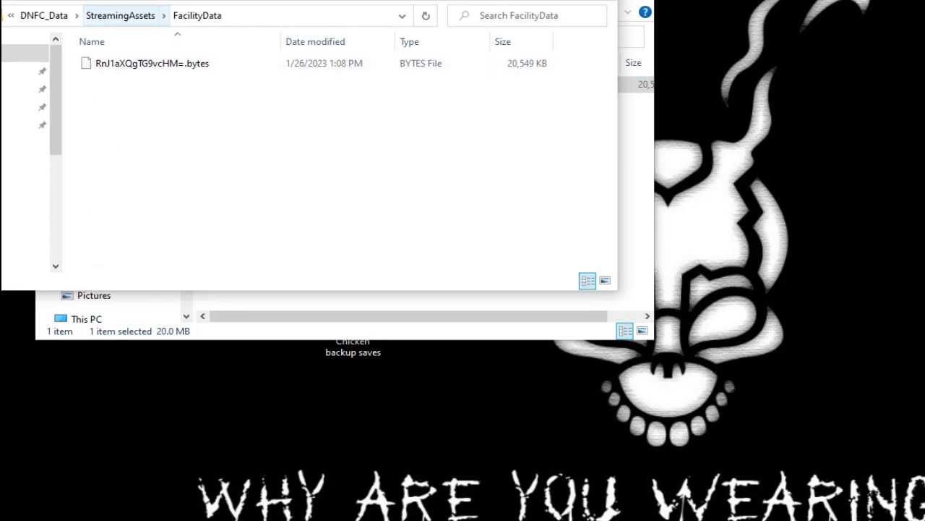
{"action": "left_click", "coordinate": [44, 15]}
{"action": "key", "text": "alt+Up"}
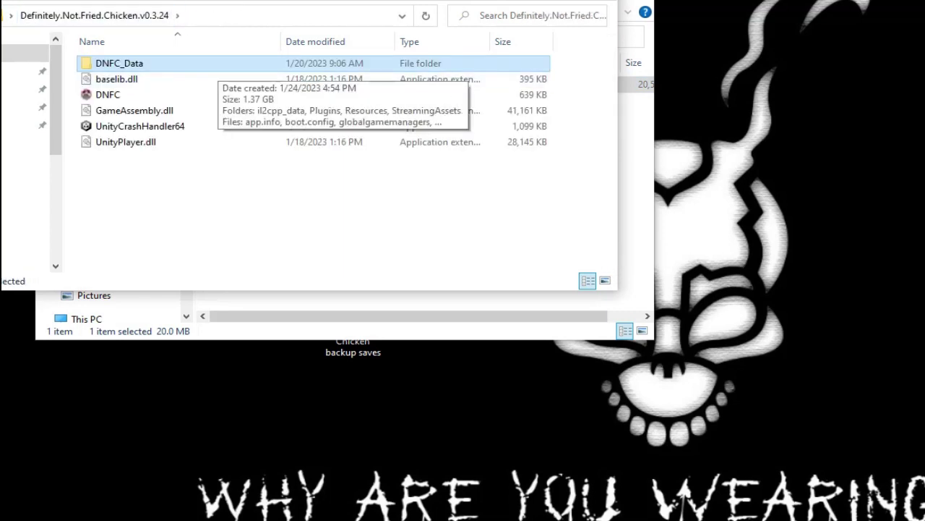
{"action": "key", "text": "Return"}
{"action": "key", "text": "Down"}
{"action": "key", "text": "Down"}
{"action": "key", "text": "Down"}
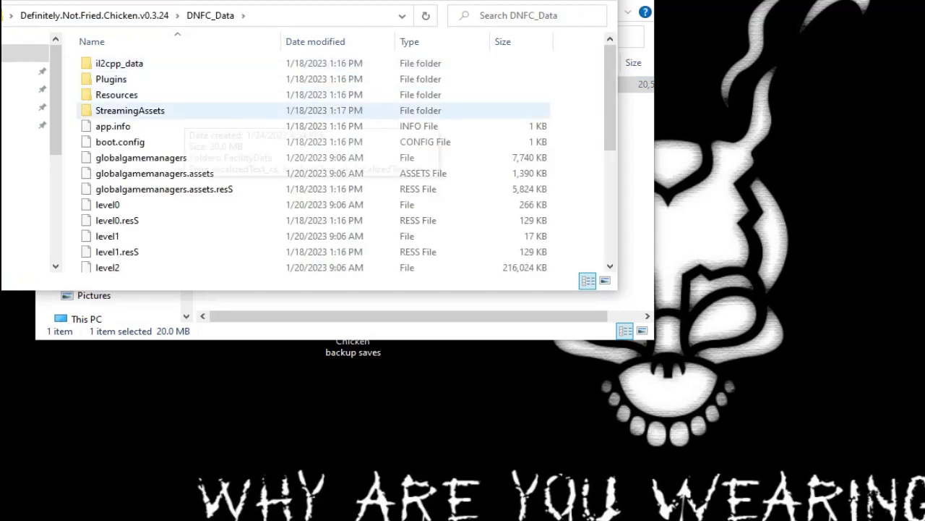
{"action": "key", "text": "Return"}
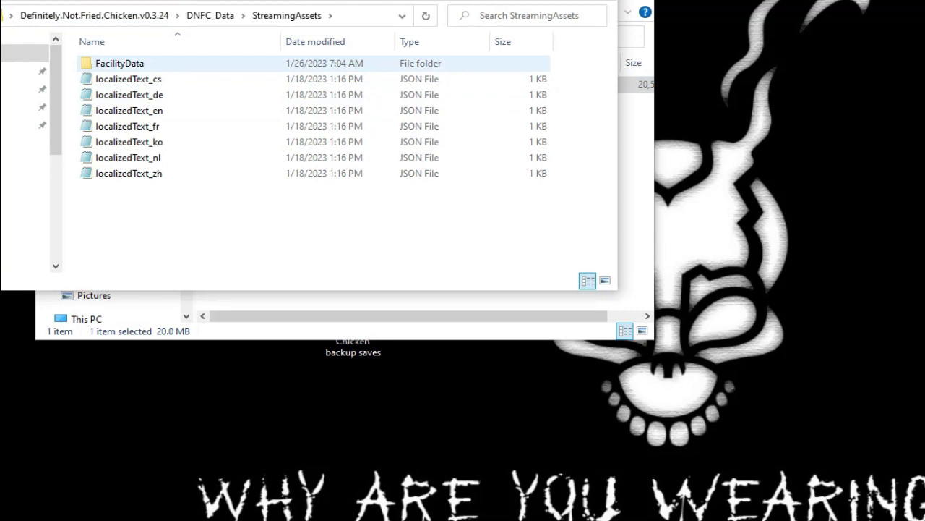
{"action": "key", "text": "Return"}
Paste the Save 1 backup into the FacilityData folder, replacing the existing .bytes save file.
{"action": "right_click", "coordinate": [341, 157]}
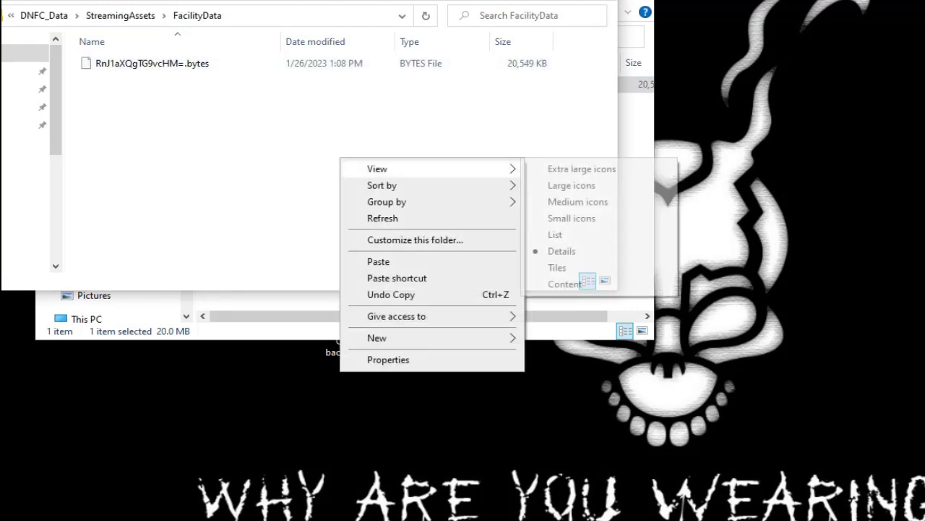
{"action": "left_click", "coordinate": [378, 261]}
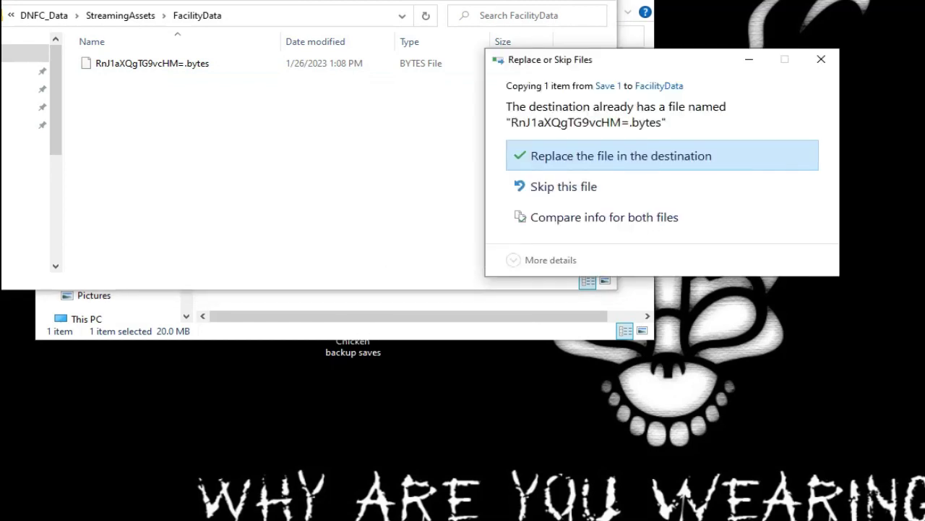
{"action": "left_click", "coordinate": [621, 156]}
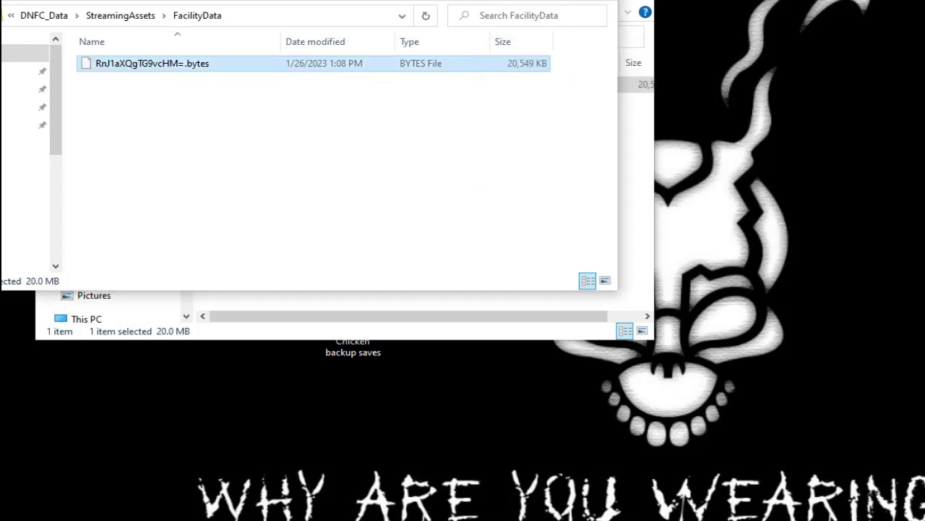